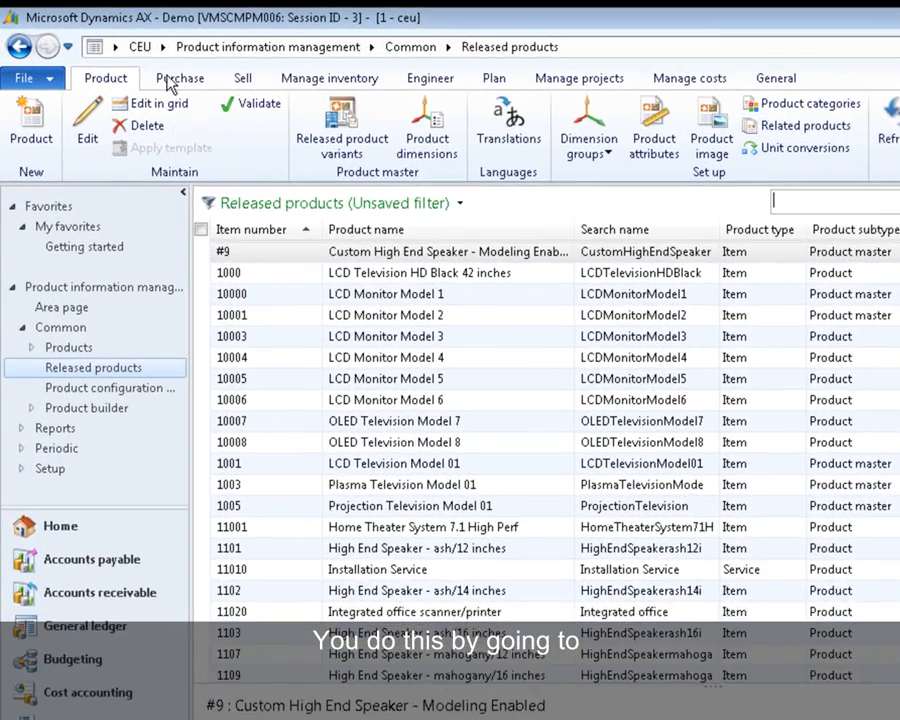
- Look up the item number sequence in the Inventory and warehouse management parameters, then close the parameters form
click(150, 59)
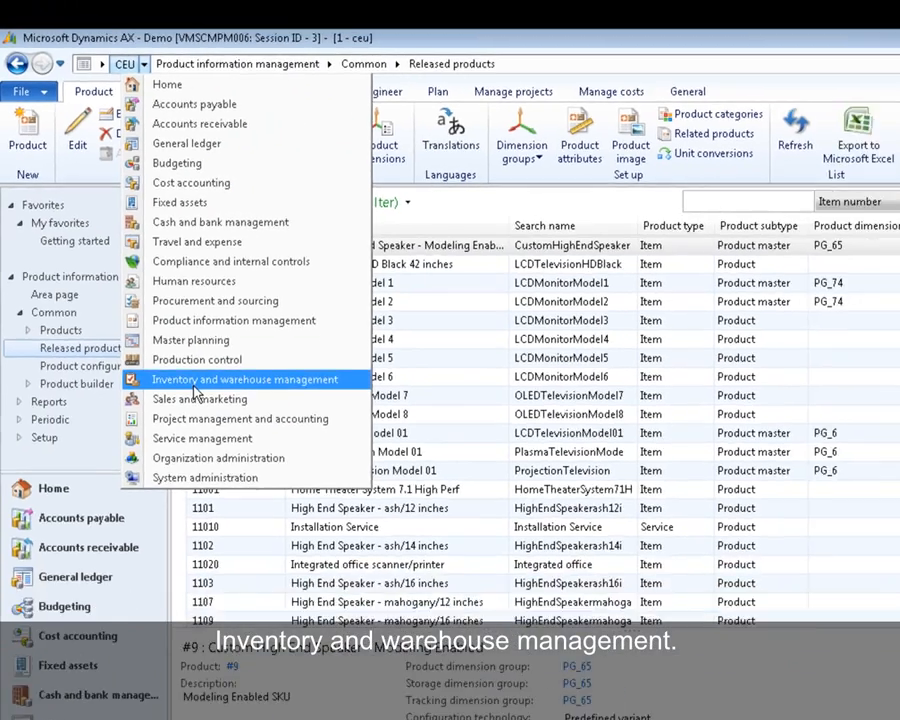
click(229, 420)
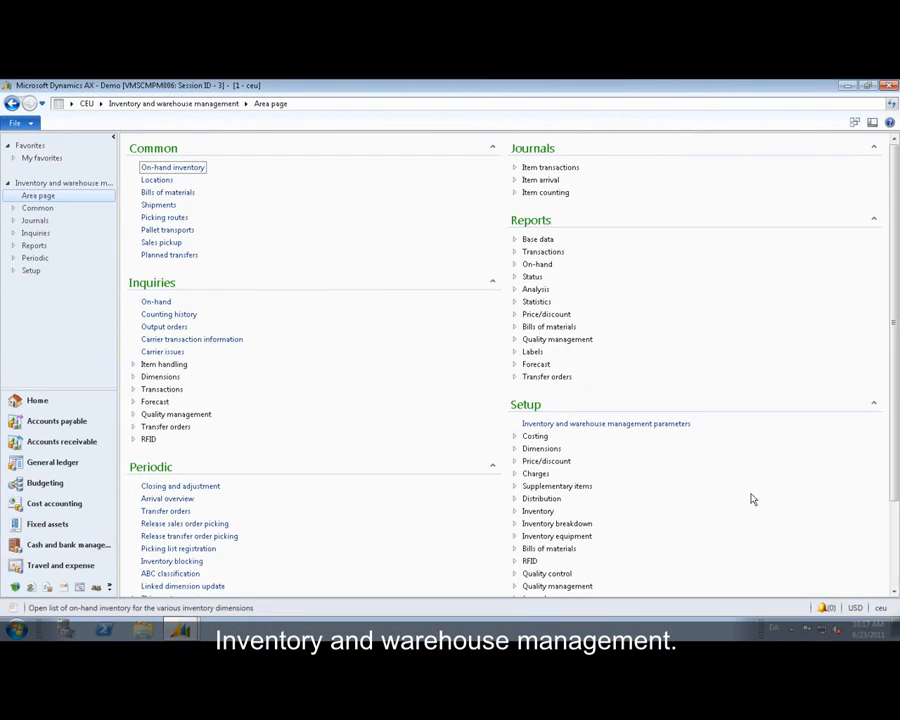
click(641, 424)
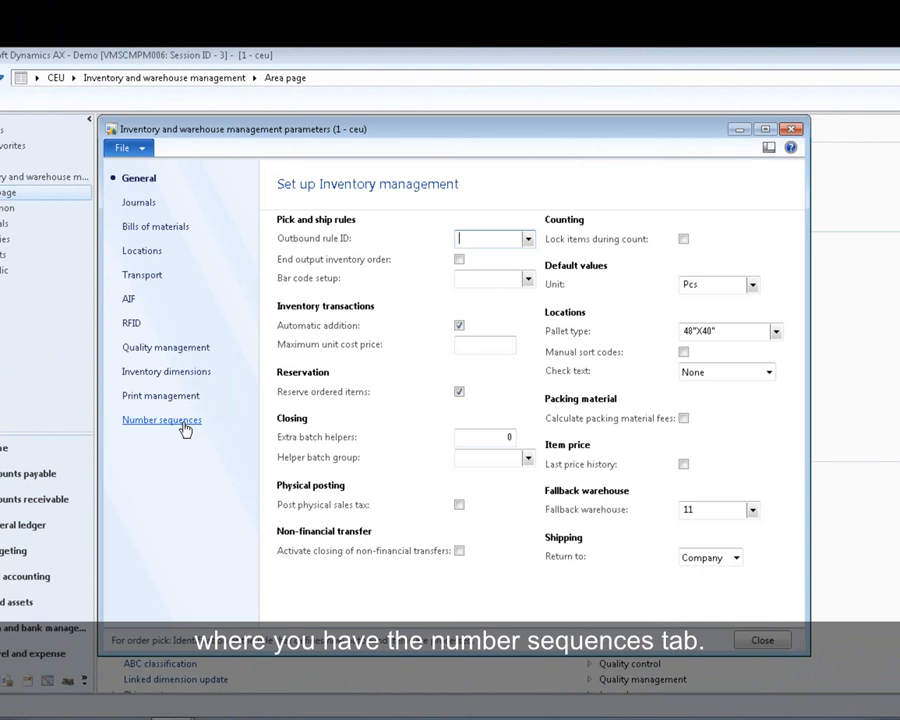
click(180, 421)
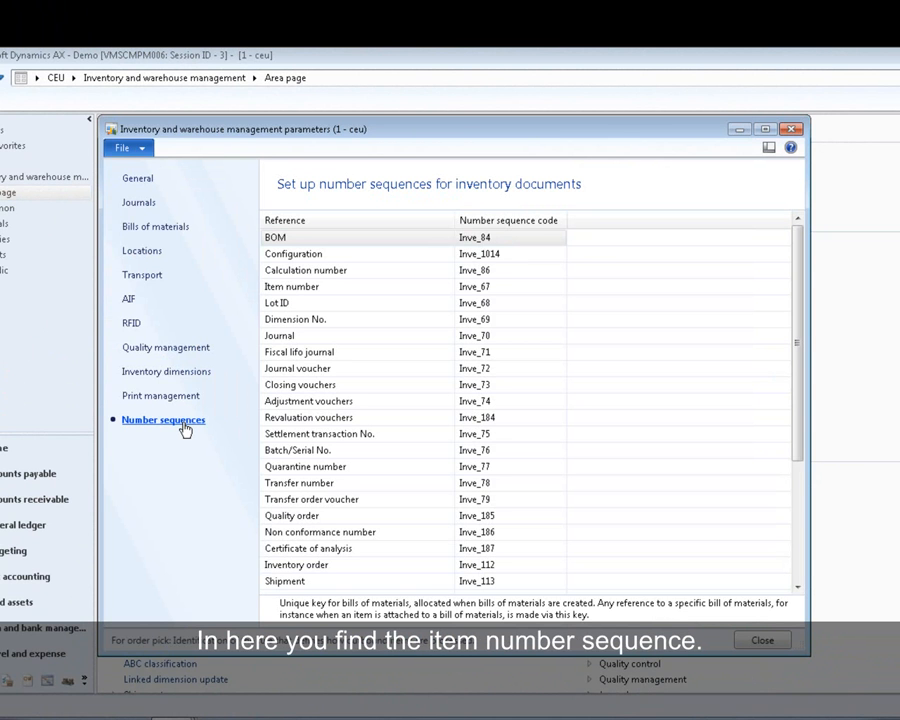
click(411, 291)
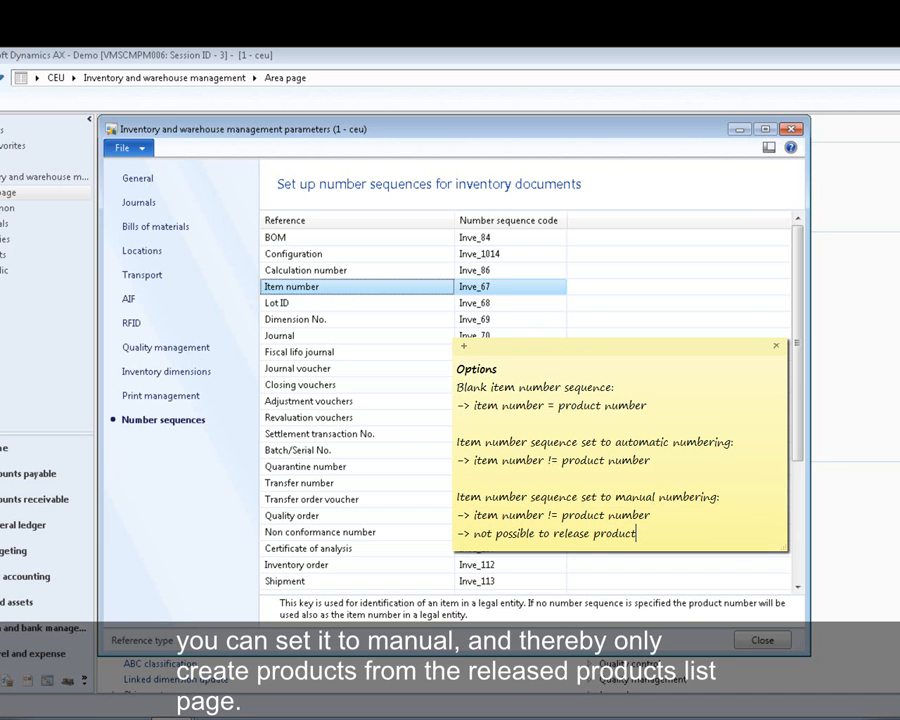
click(778, 645)
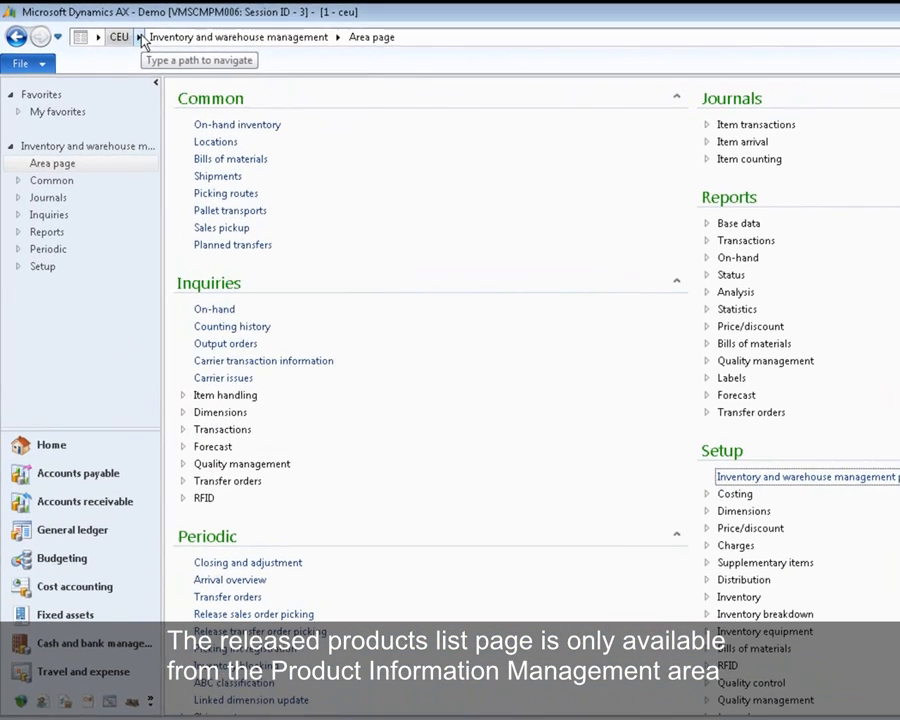
- Go to the released products list in Product information management and start creating a new released product
click(102, 104)
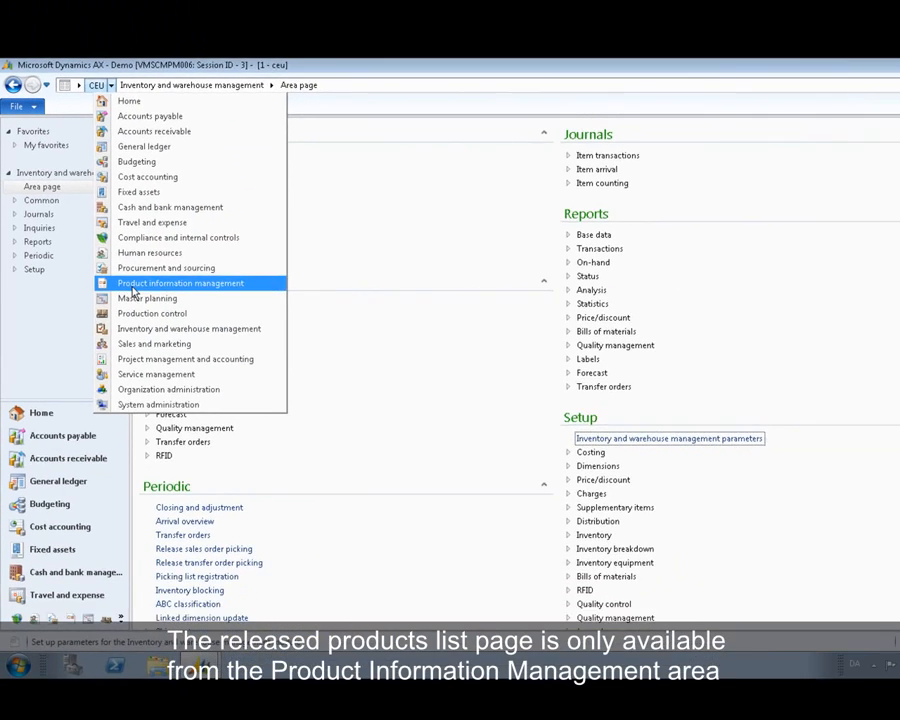
click(167, 286)
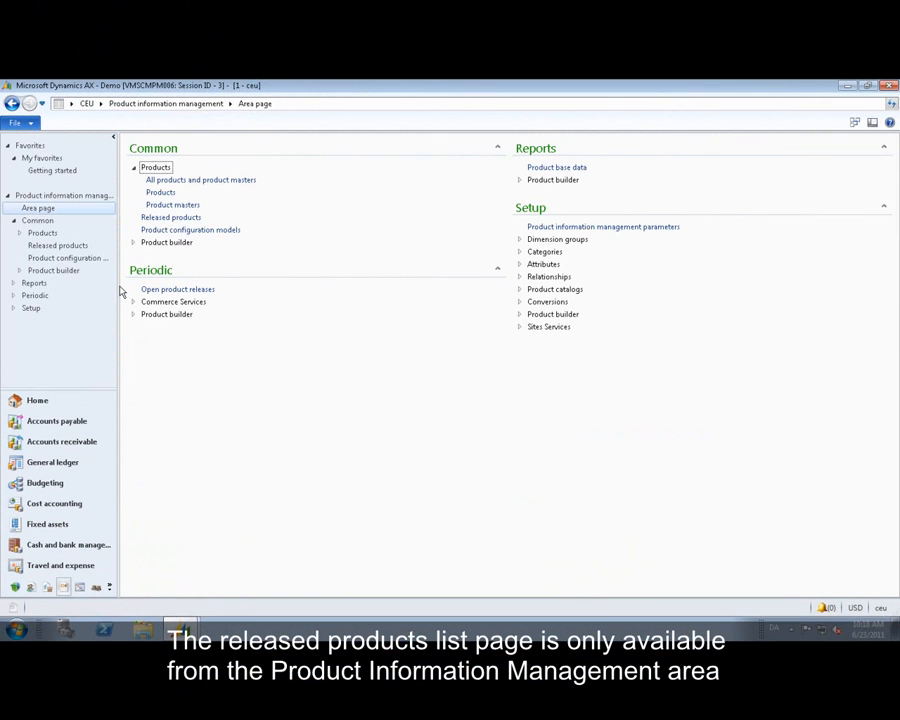
click(161, 218)
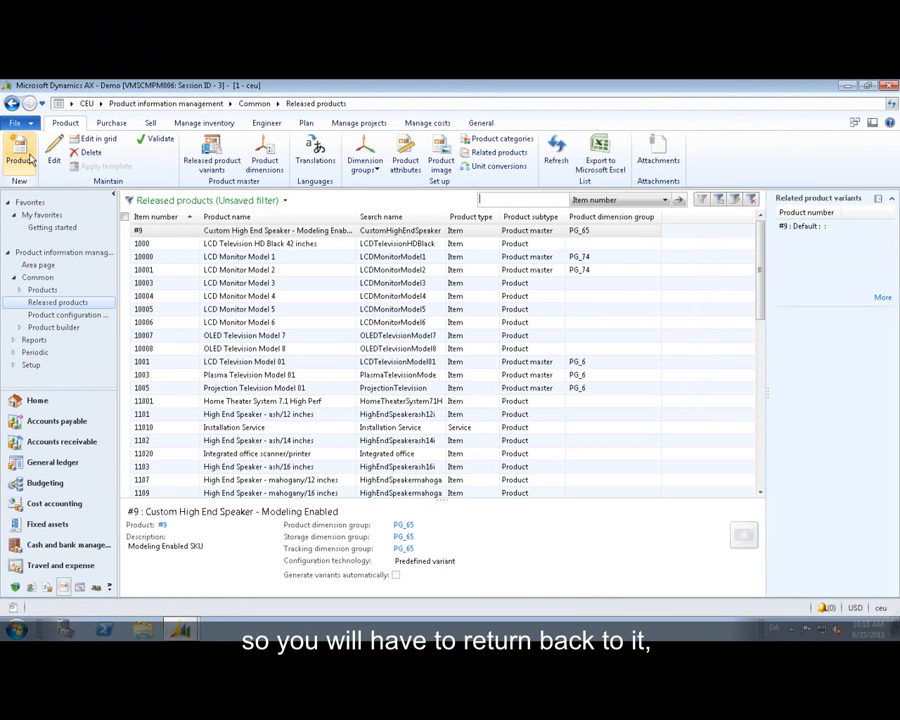
click(28, 158)
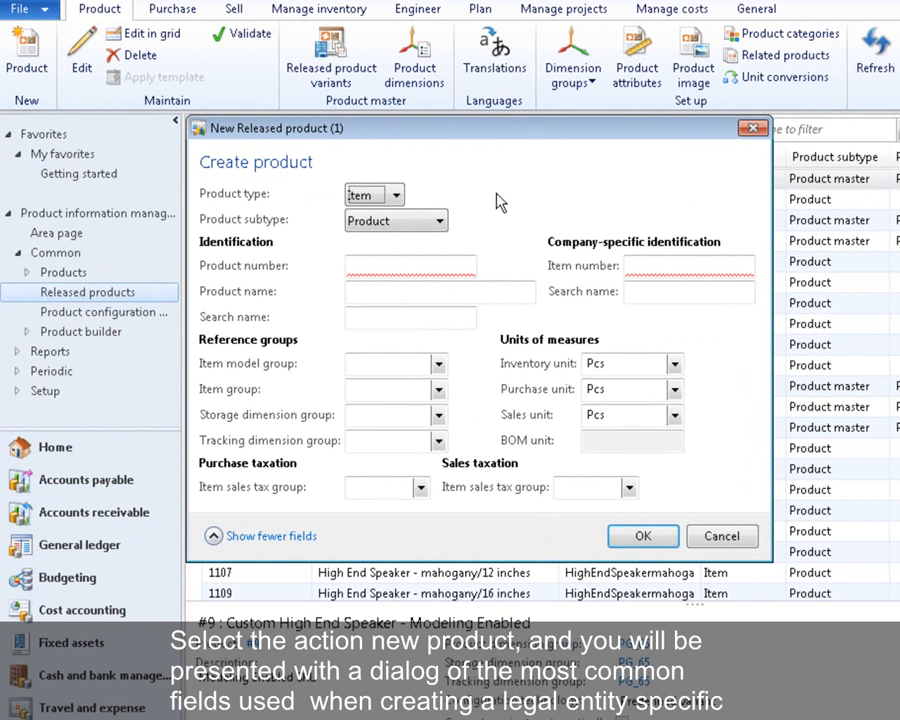
- Keep Item as the product type and Product as the subtype, and enter 002 as the product number
click(397, 197)
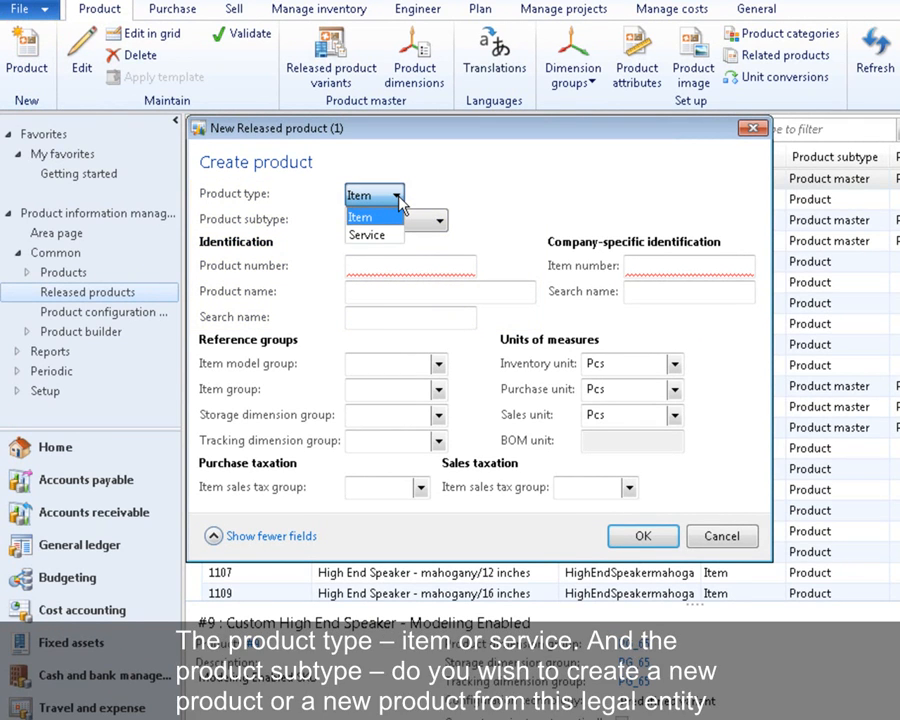
click(440, 223)
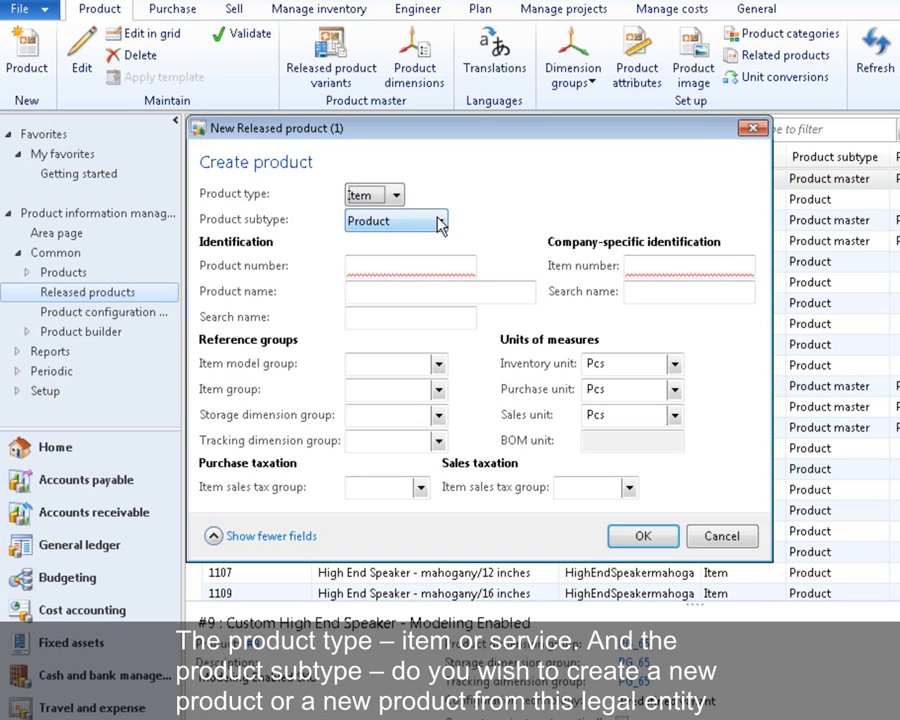
click(440, 223)
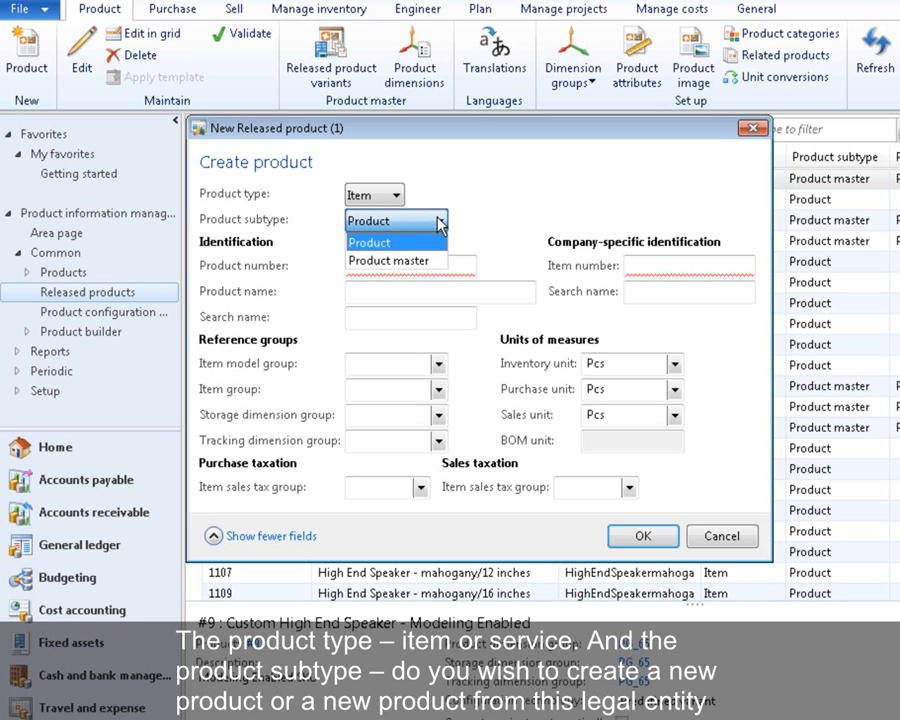
click(462, 265)
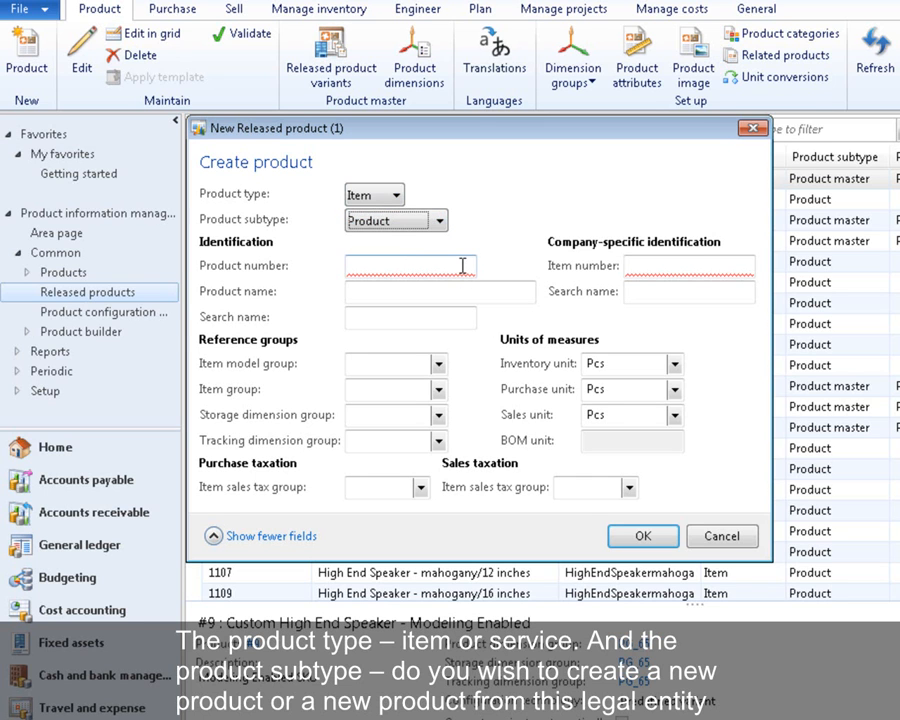
click(462, 265)
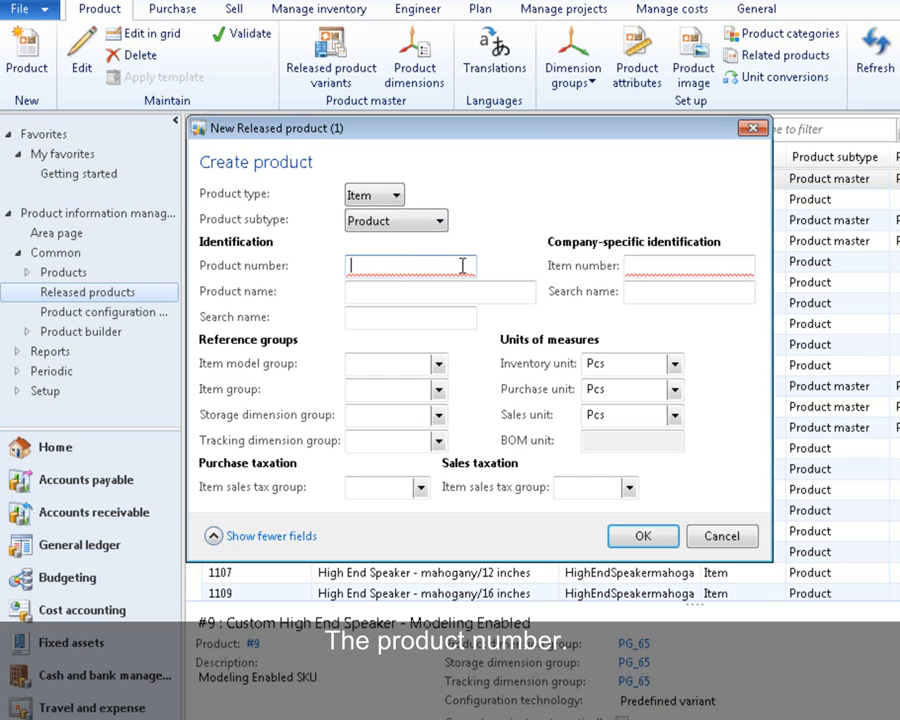
text(002)
key(Tab)
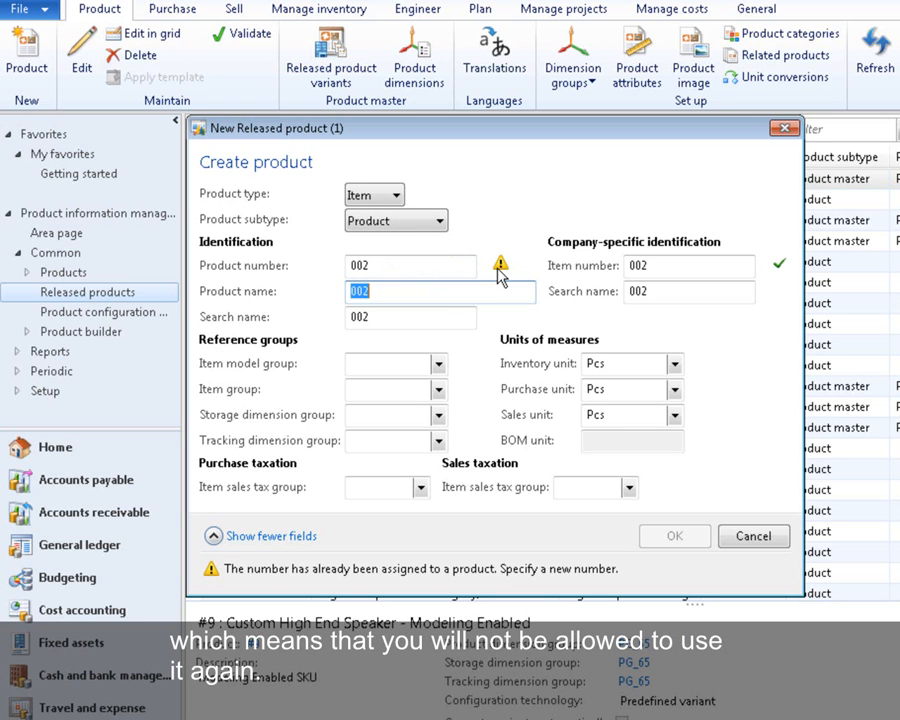
- Change the product number of the new product to 001
click(393, 265)
key(BackSpace)
text(1)
key(Tab)
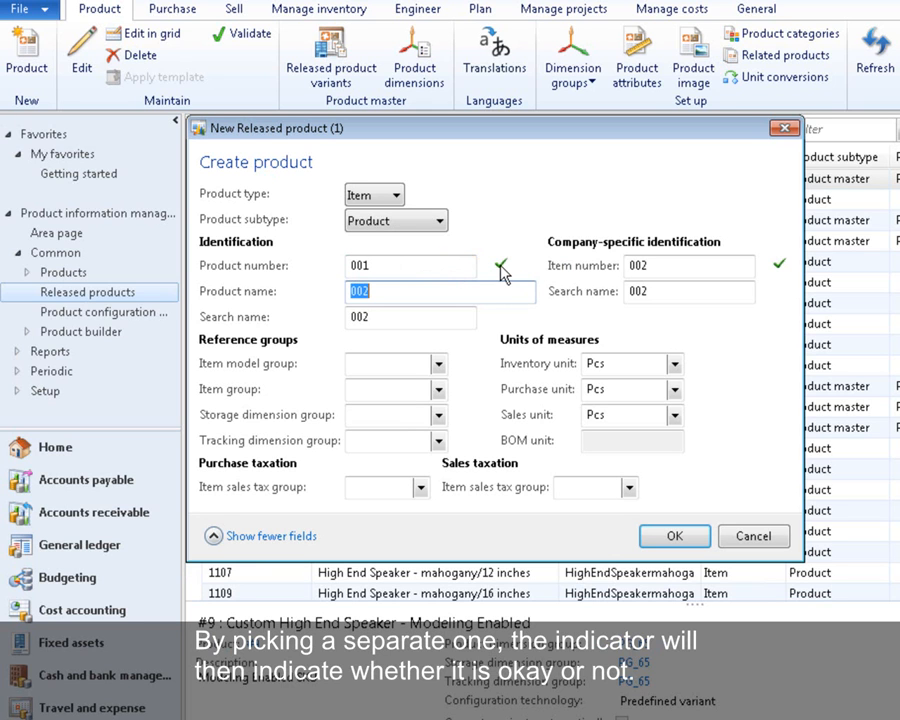
- Set the product name to "Inkjet printer" and its search name under Identification to "Printer"
click(366, 293)
double_click(366, 293)
text(Inkjet printer)
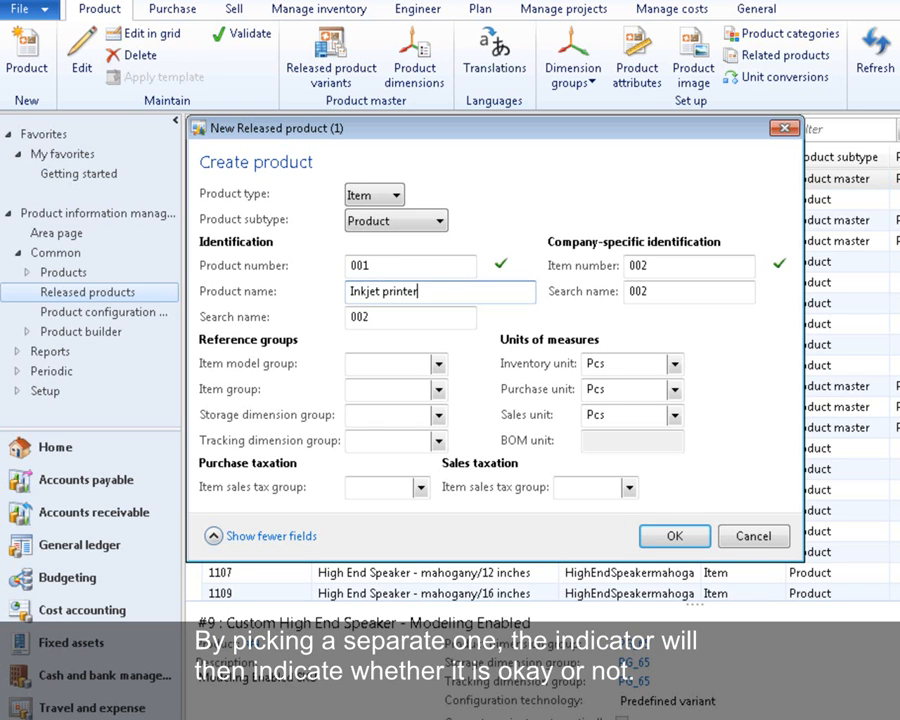
key(Tab)
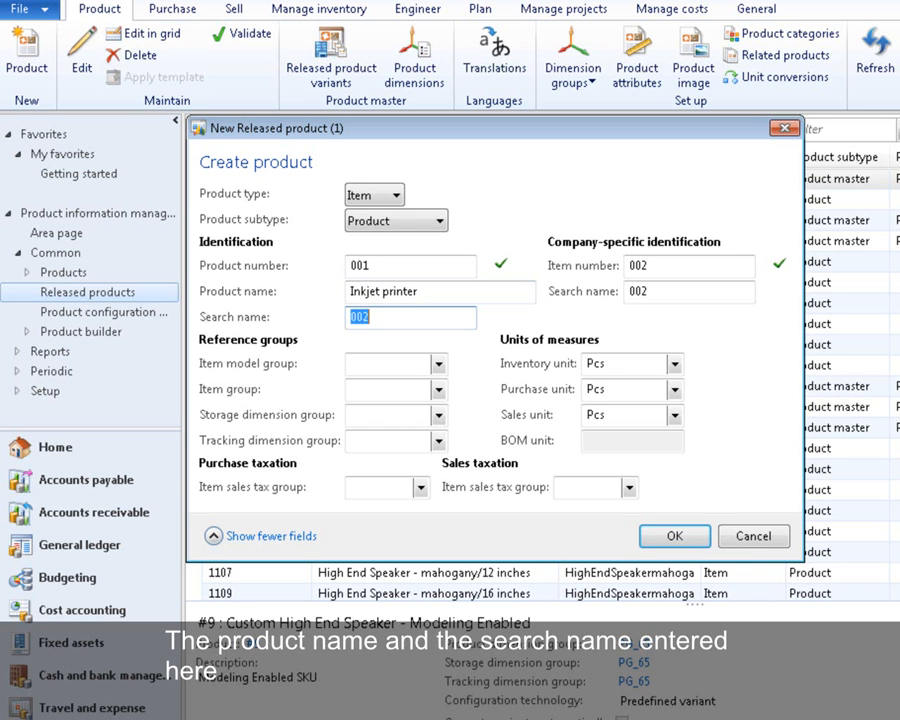
text(Printer)
key(Tab)
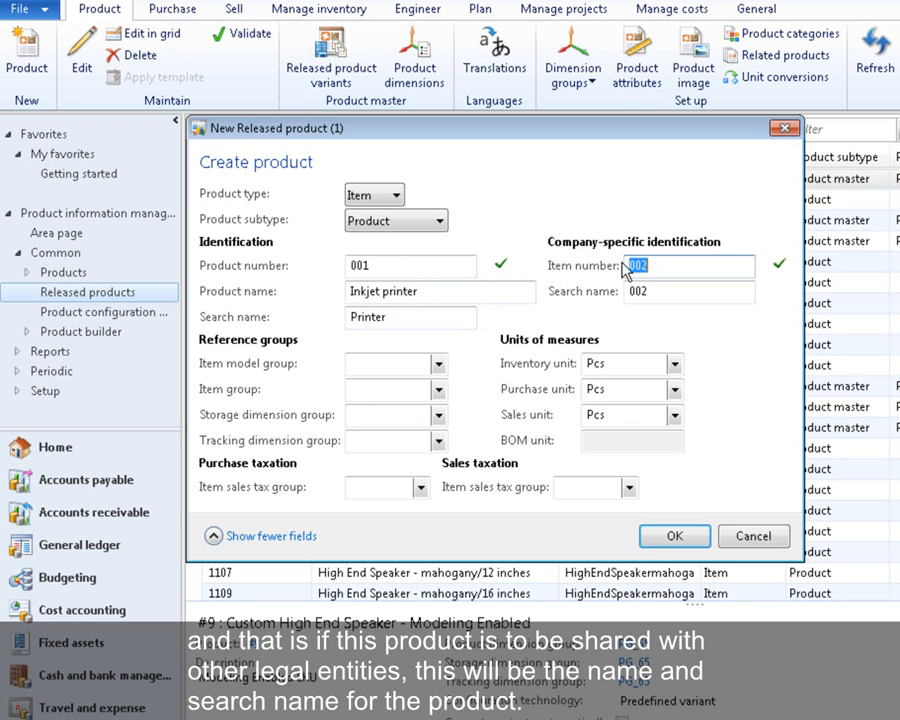
- Set the company-specific search name to "Print" and confirm the creation of the released product
click(663, 291)
drag(663, 291, 636, 290)
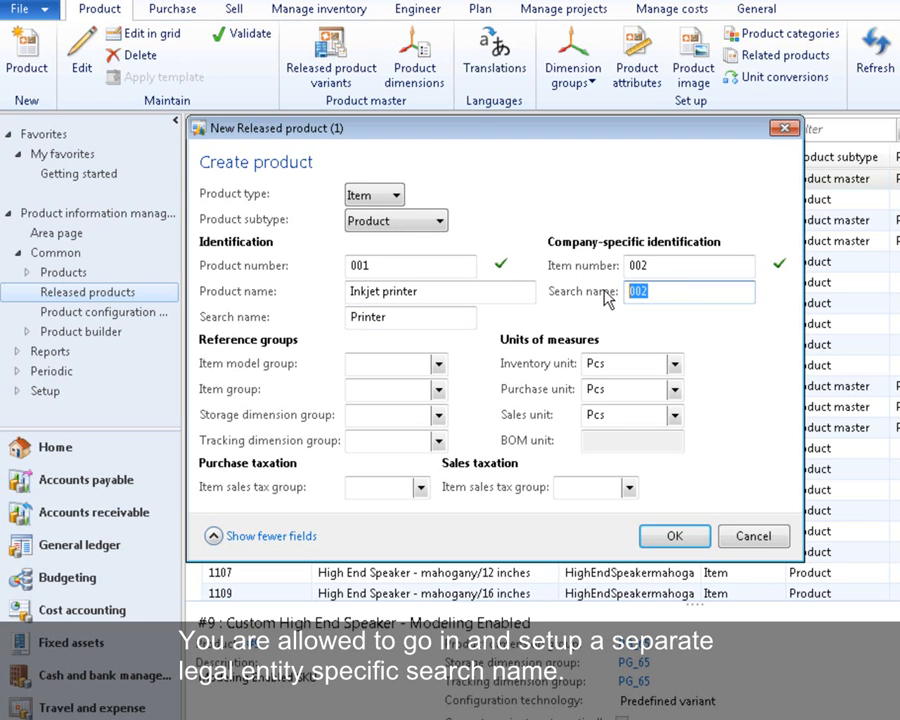
text(Printer)
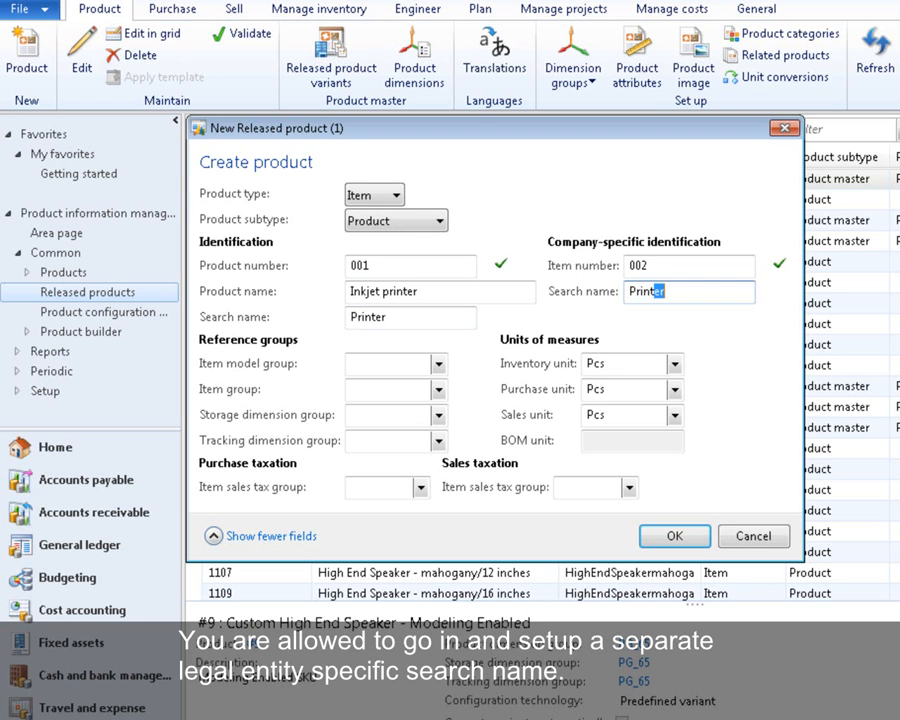
key(Tab)
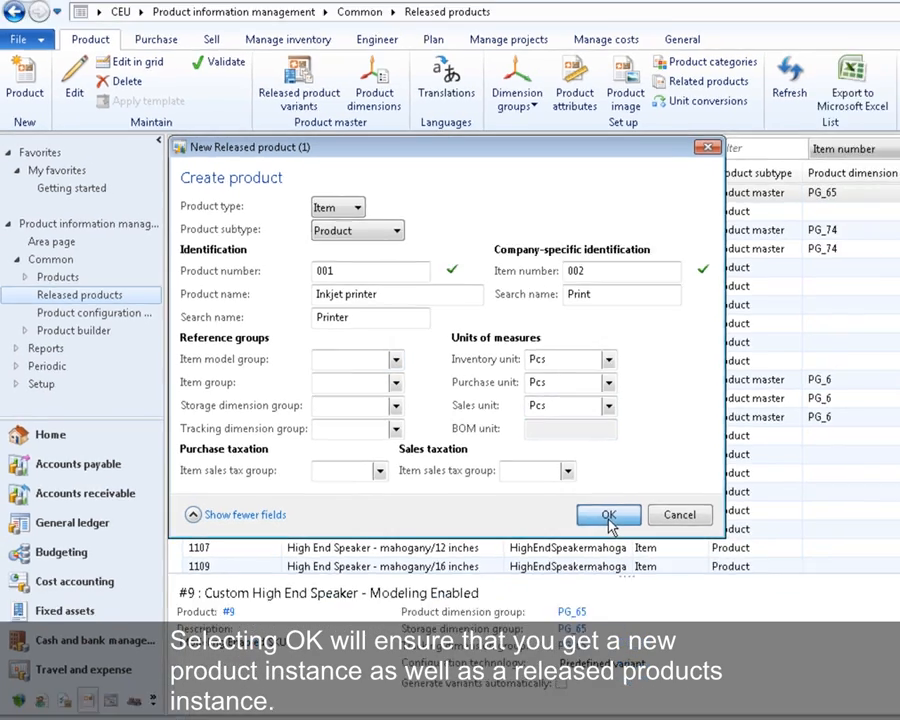
click(675, 537)
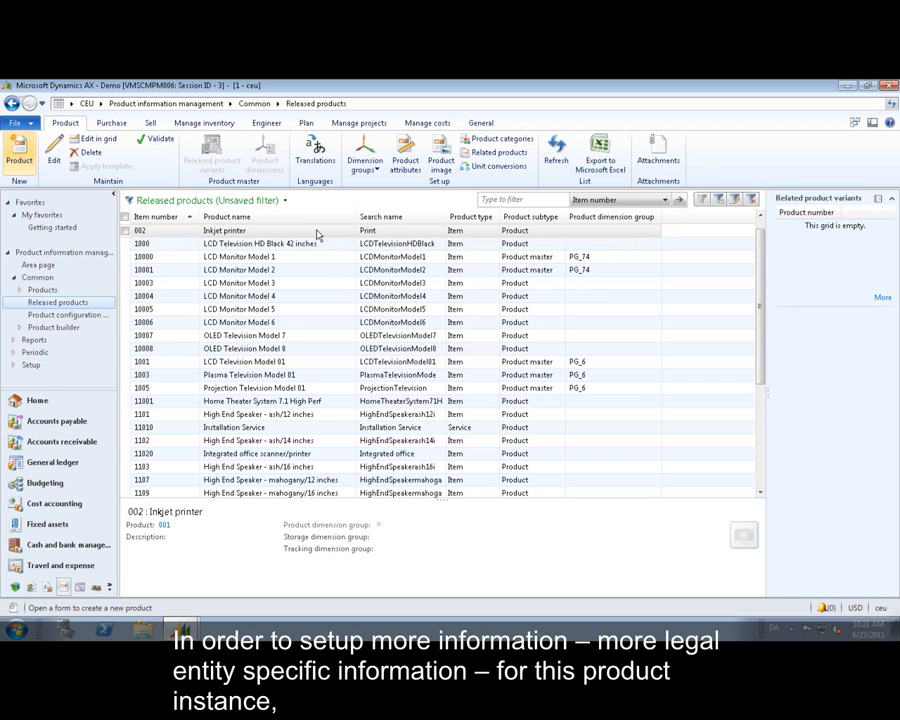
- Open the Inkjet printer product for editing, review its General and Purchase details, and collapse the Purchase section
click(55, 162)
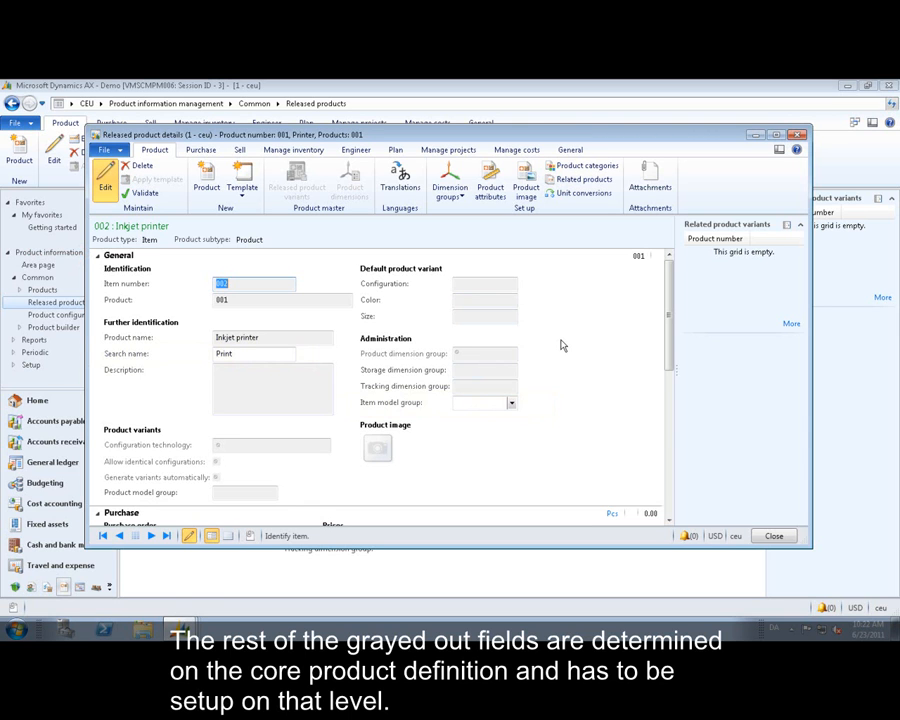
scroll(562, 345, down, 5)
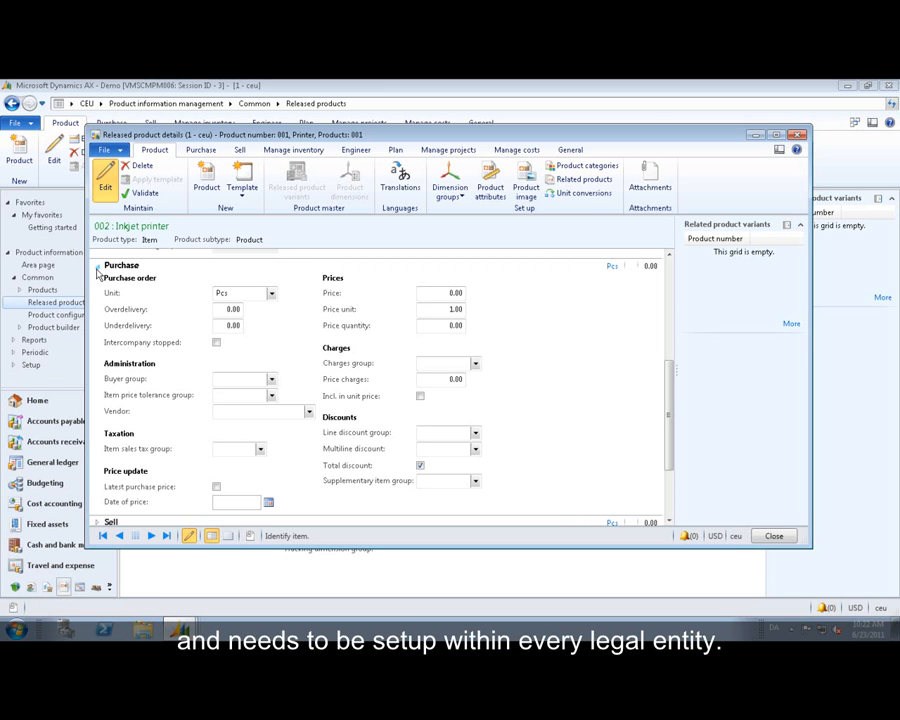
click(98, 270)
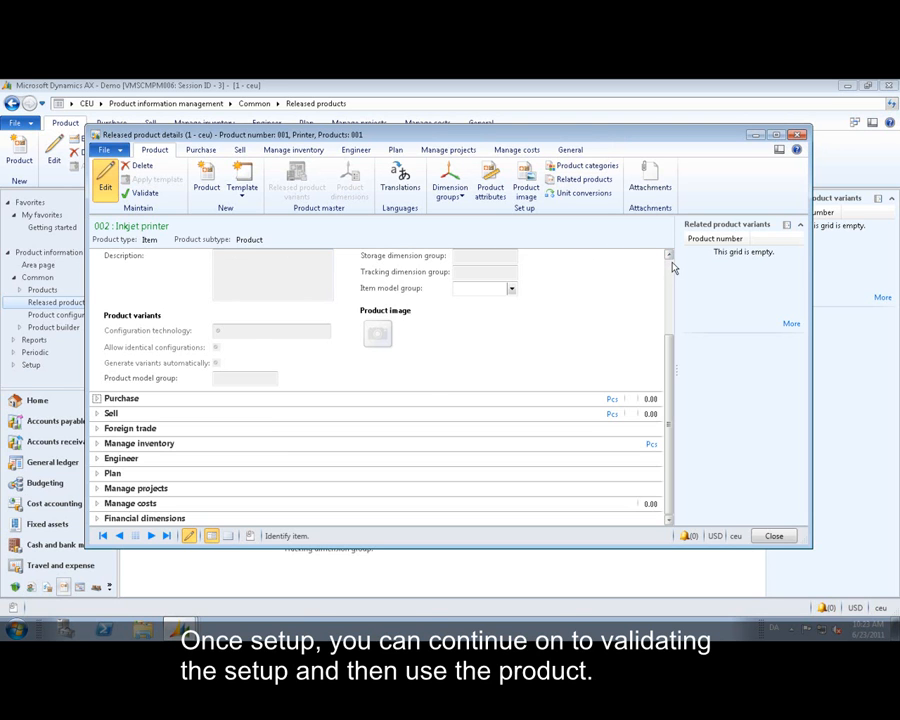
scroll(667, 262, up, 3)
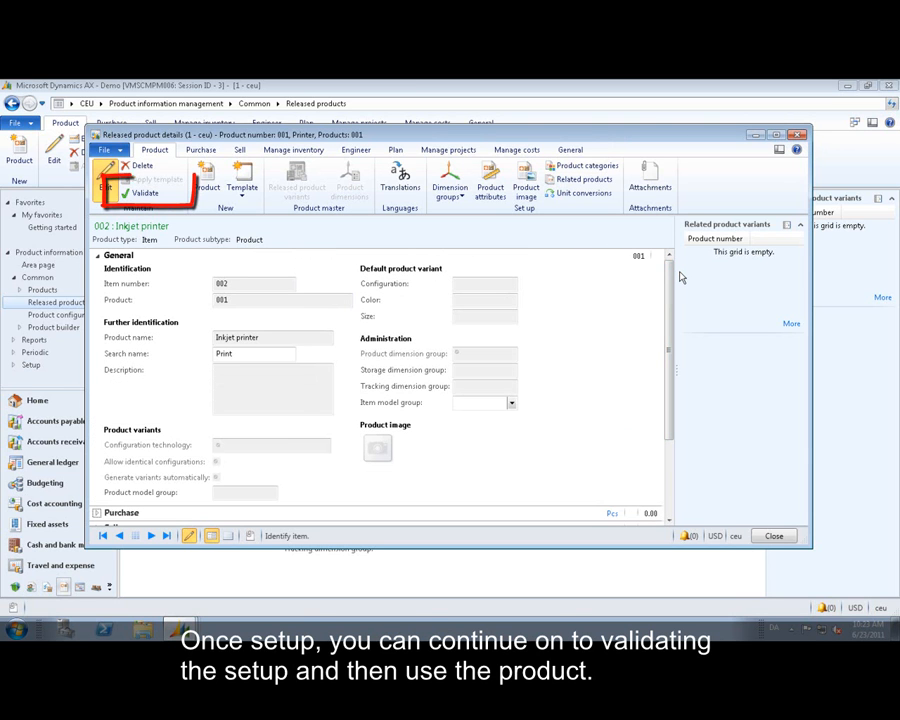